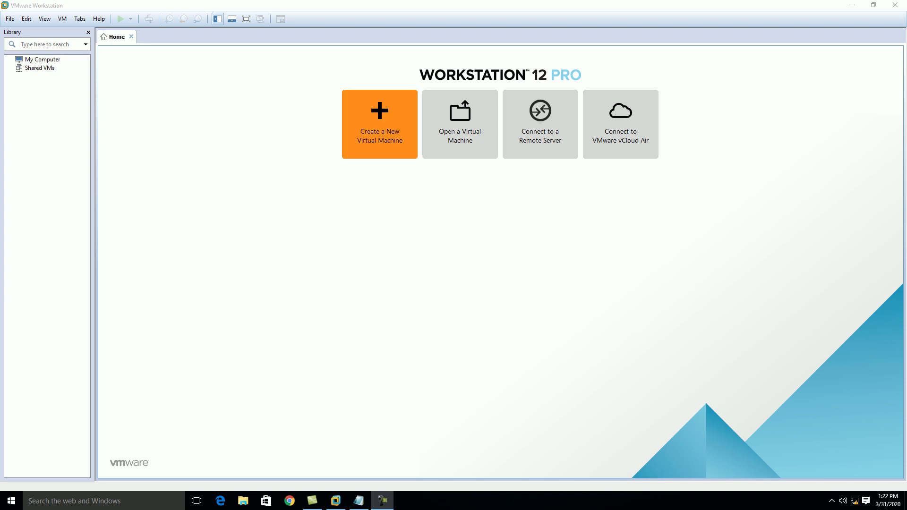
Start a new typical virtual machine using the VMware-VMvisor-Installer-6.5.0 ISO from the F: drive as the installer disc image.
{"action": "left_click", "coordinate": [380, 124]}
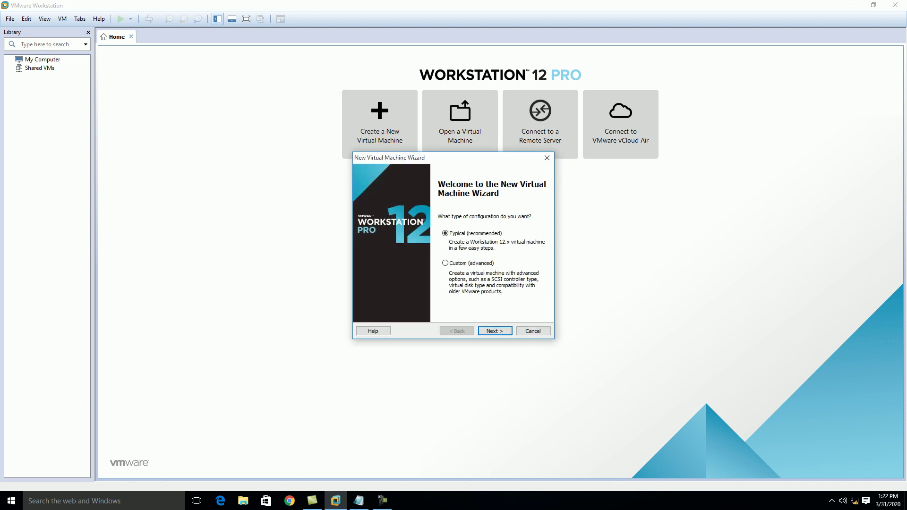
{"action": "key", "text": "Return"}
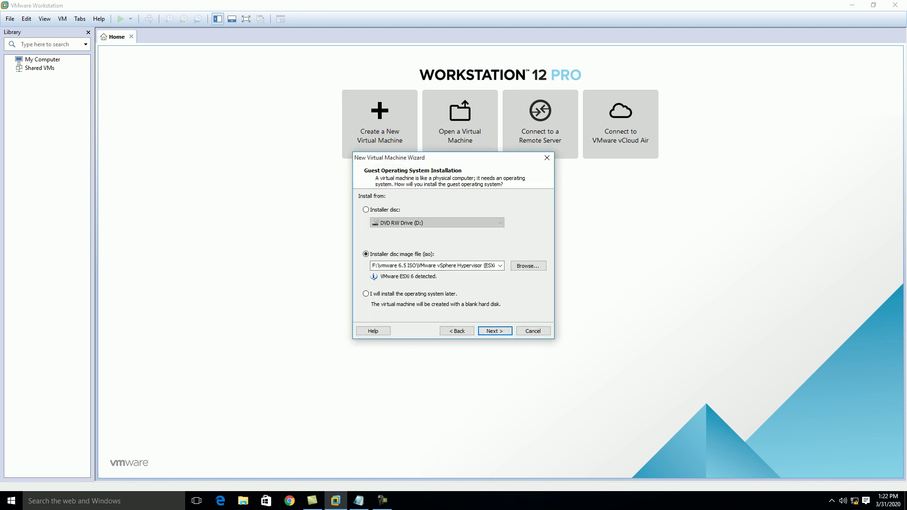
{"action": "left_click", "coordinate": [528, 266]}
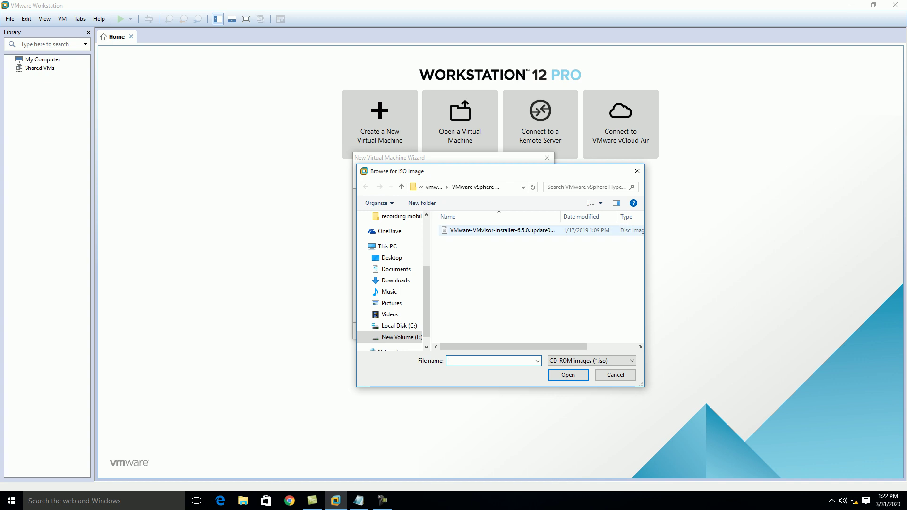
{"action": "left_click", "coordinate": [496, 231]}
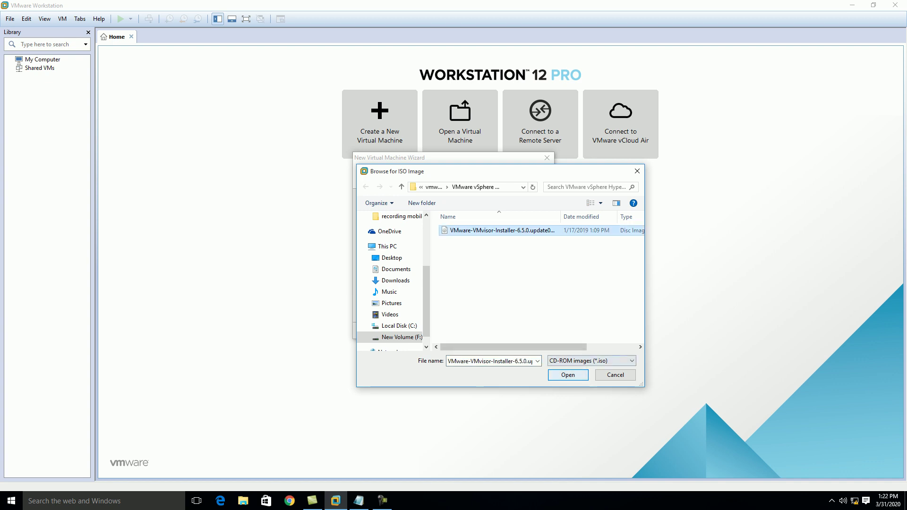
{"action": "left_click", "coordinate": [568, 375]}
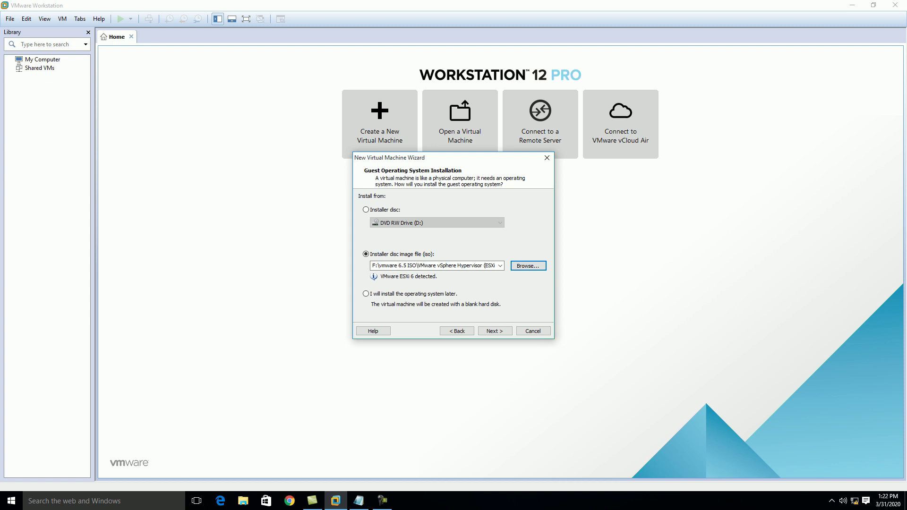
{"action": "left_click", "coordinate": [495, 331]}
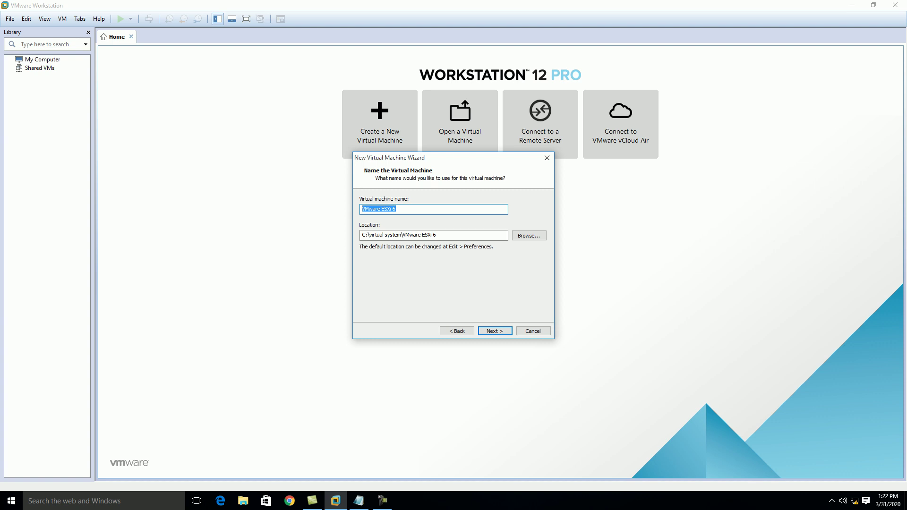
Create the virtual machine with the name ESXI1 and a 20 GB maximum disk size, stored as a single file.
{"action": "type", "text": "ESXI1"}
{"action": "key", "text": "Return"}
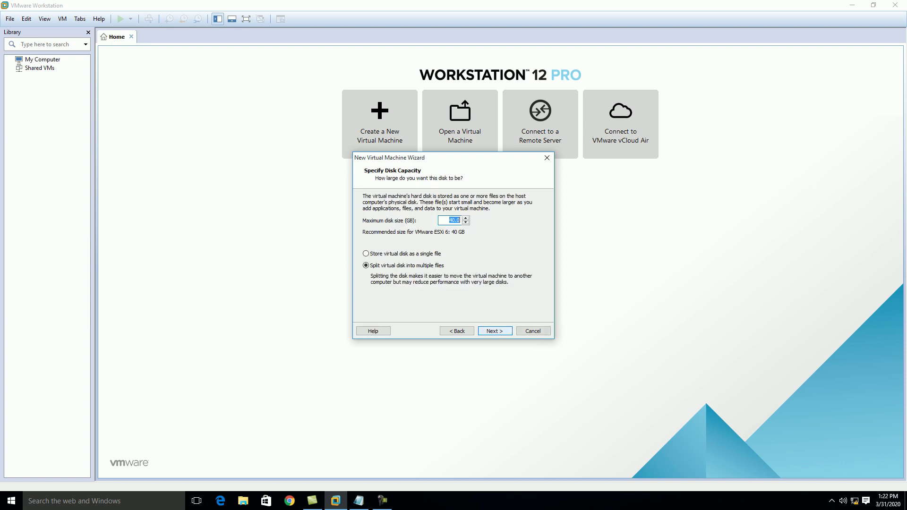
{"action": "type", "text": "20"}
{"action": "key", "text": "Return"}
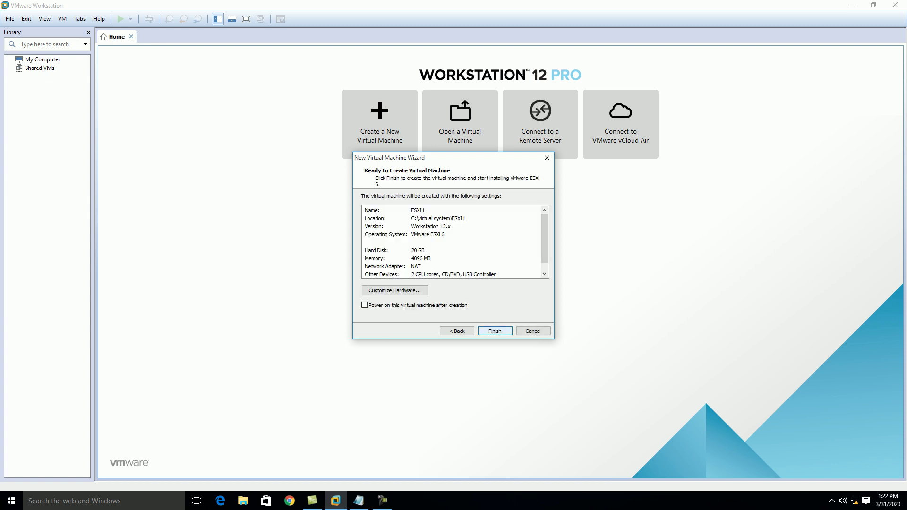
{"action": "key", "text": "Return"}
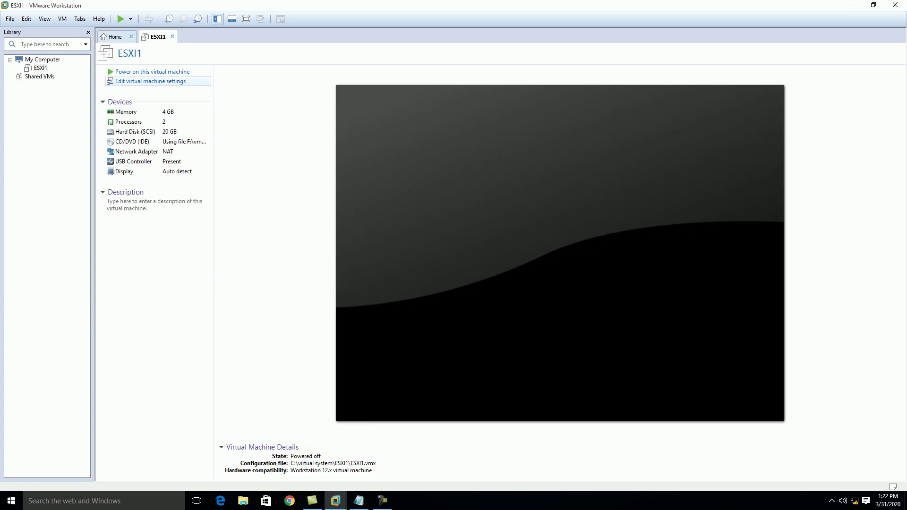
Review ESXI1's processor, hard disk and CD/DVD settings, and set its network adapter to Bridged.
{"action": "left_click", "coordinate": [151, 81]}
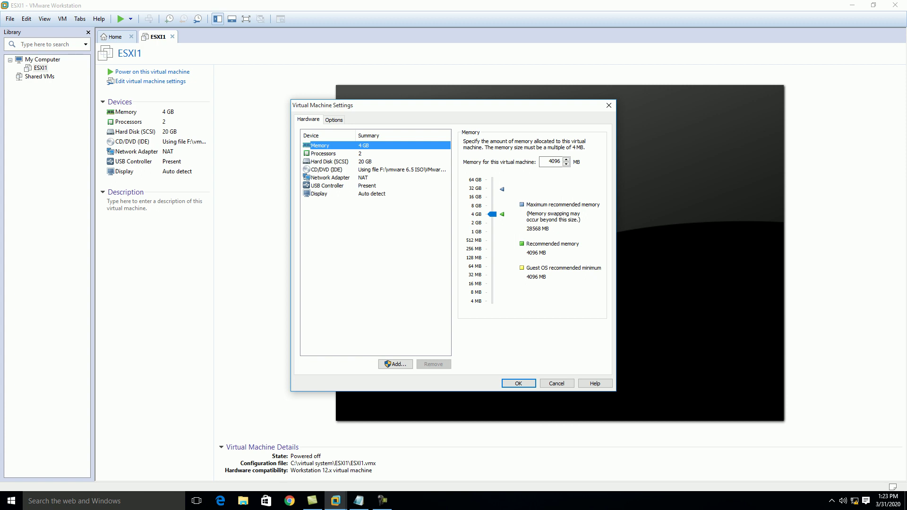
{"action": "left_click", "coordinate": [324, 153]}
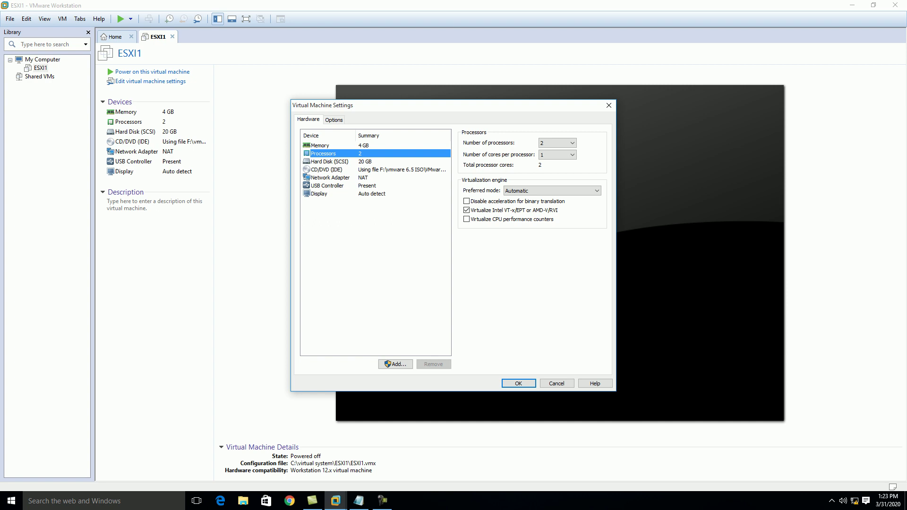
{"action": "left_click", "coordinate": [330, 162]}
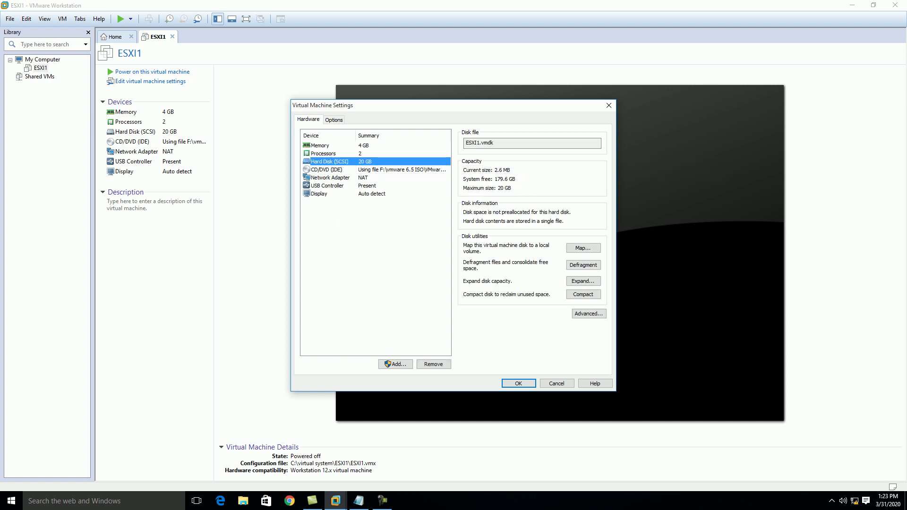
{"action": "left_click", "coordinate": [392, 170]}
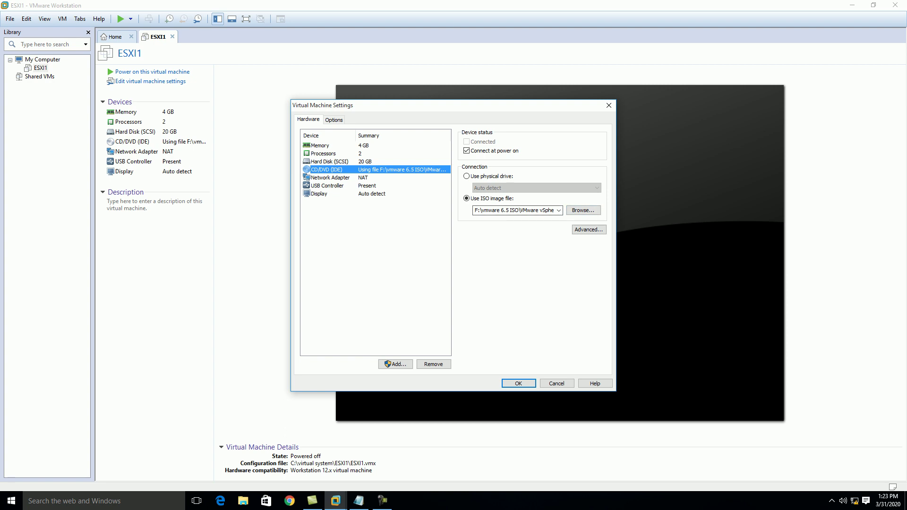
{"action": "left_click", "coordinate": [331, 177]}
{"action": "left_click", "coordinate": [466, 176]}
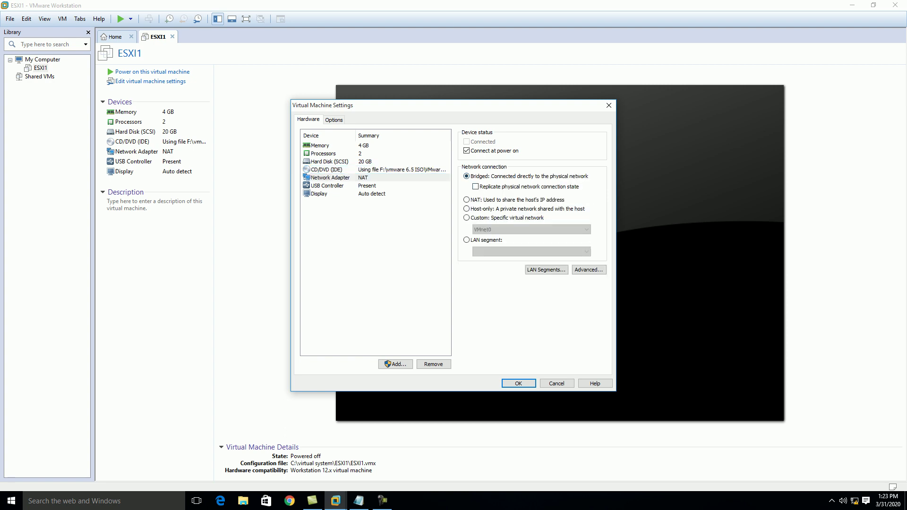
{"action": "left_click", "coordinate": [518, 384]}
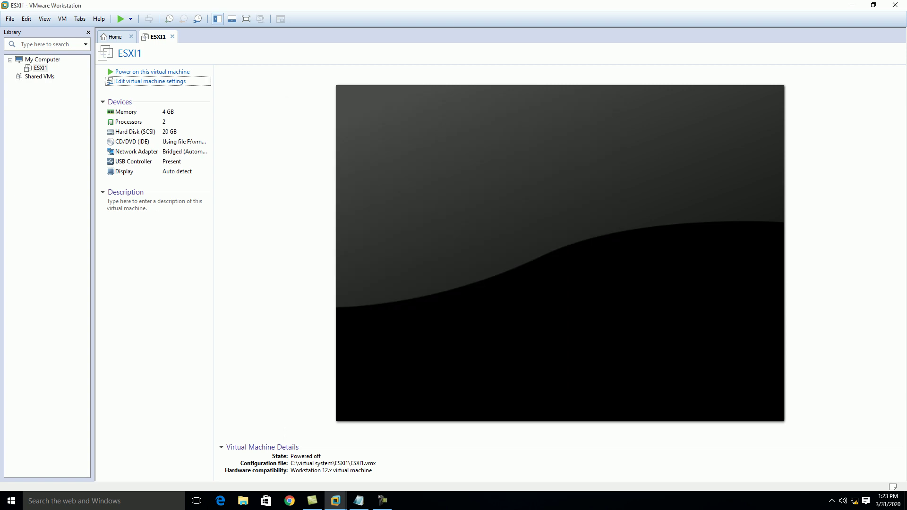
{"action": "left_click", "coordinate": [151, 71]}
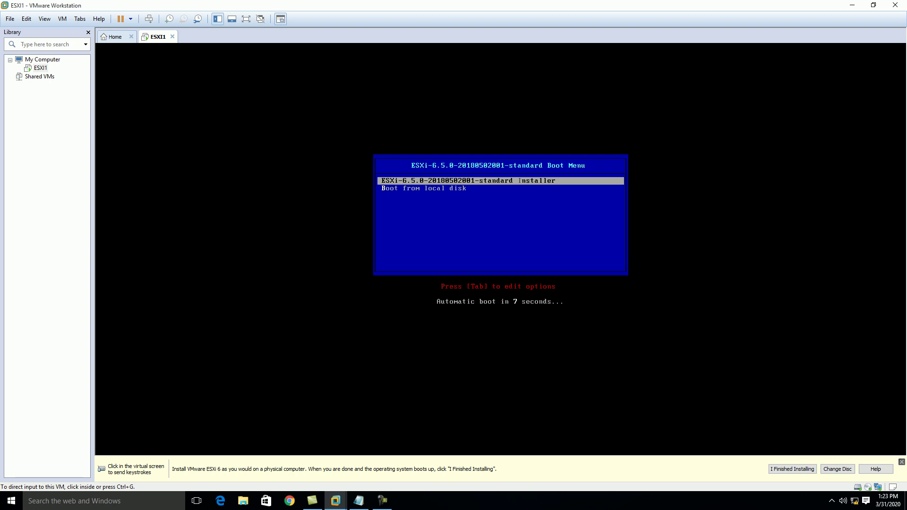
{"action": "left_click", "coordinate": [901, 462]}
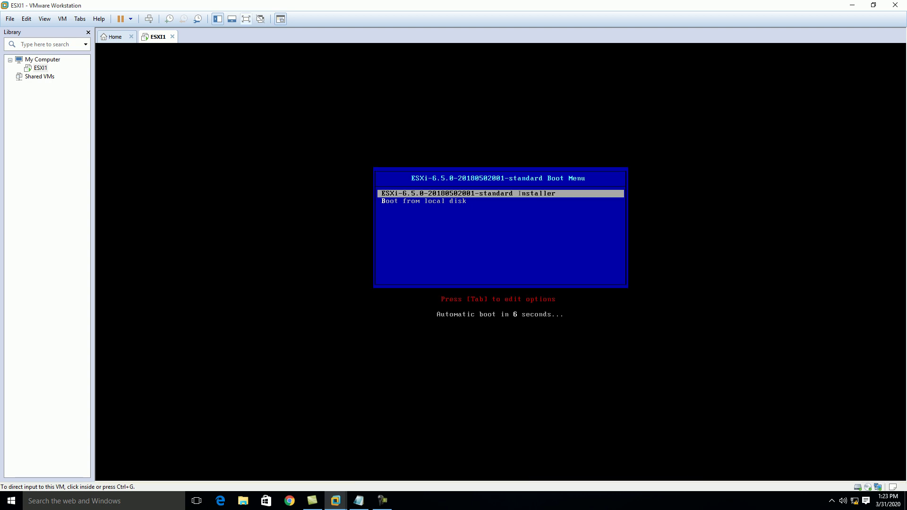
{"action": "left_click", "coordinate": [246, 19]}
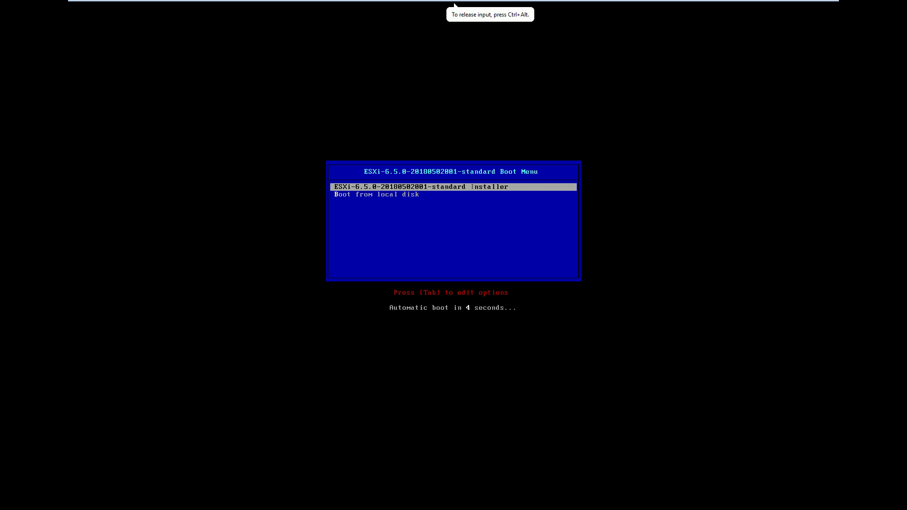
{"action": "key", "text": "Return"}
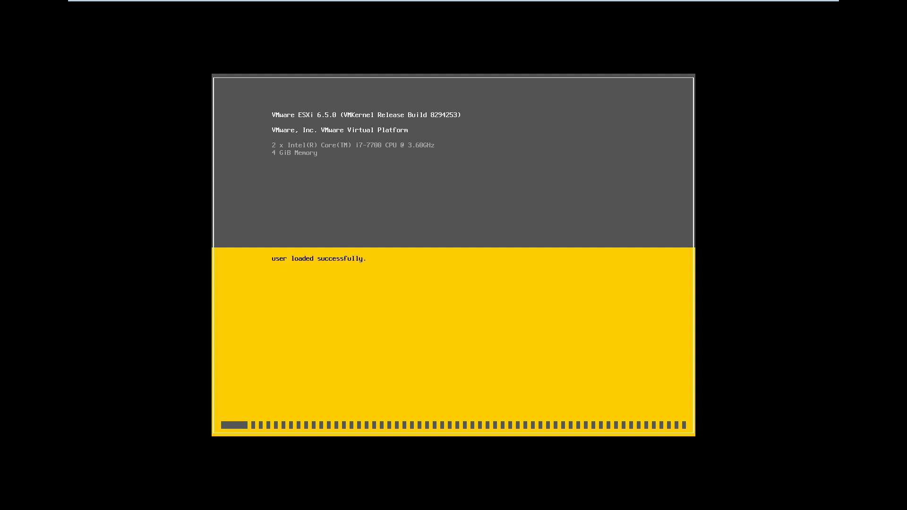
{"action": "mouse_move", "coordinate": [454, 4]}
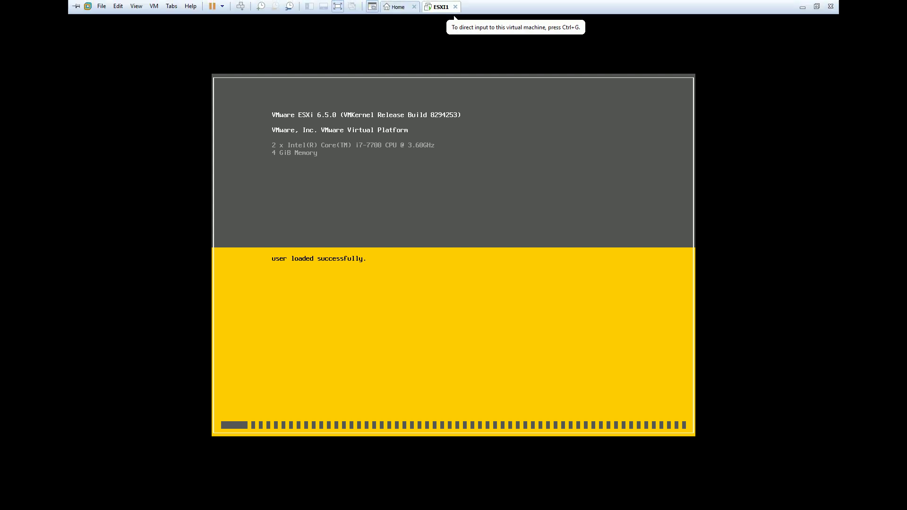
{"action": "key", "text": "ctrl+alt+Return"}
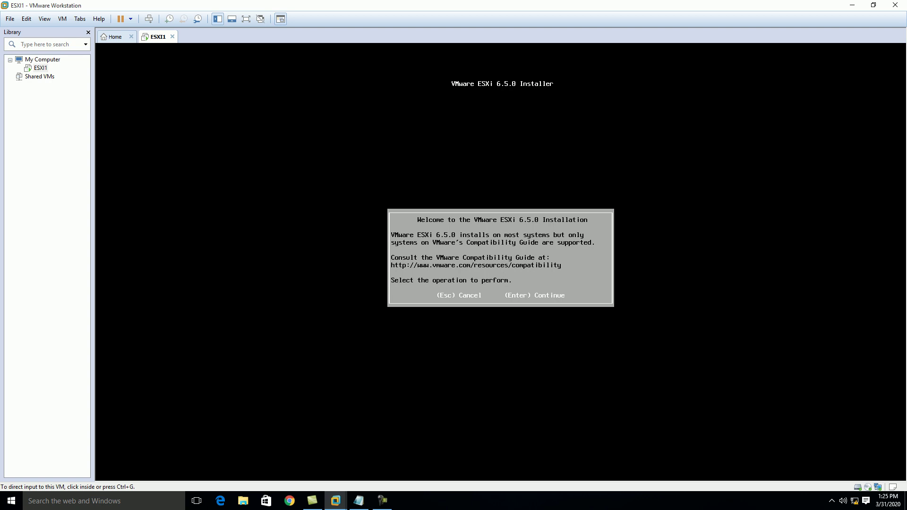
Accept the ESXi license agreement and choose the local VMware virtual disk and the US Default keyboard layout.
{"action": "key", "text": "ctrl+g"}
{"action": "key", "text": "Return"}
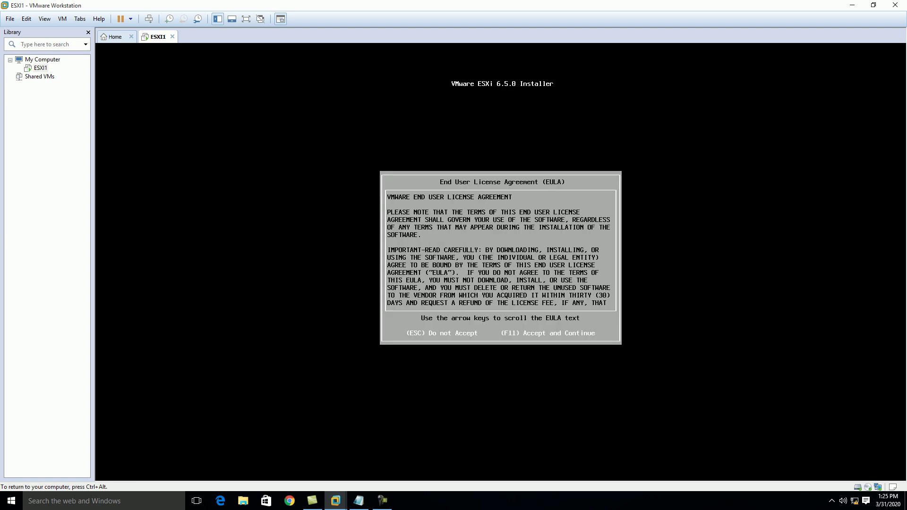
{"action": "key", "text": "F11"}
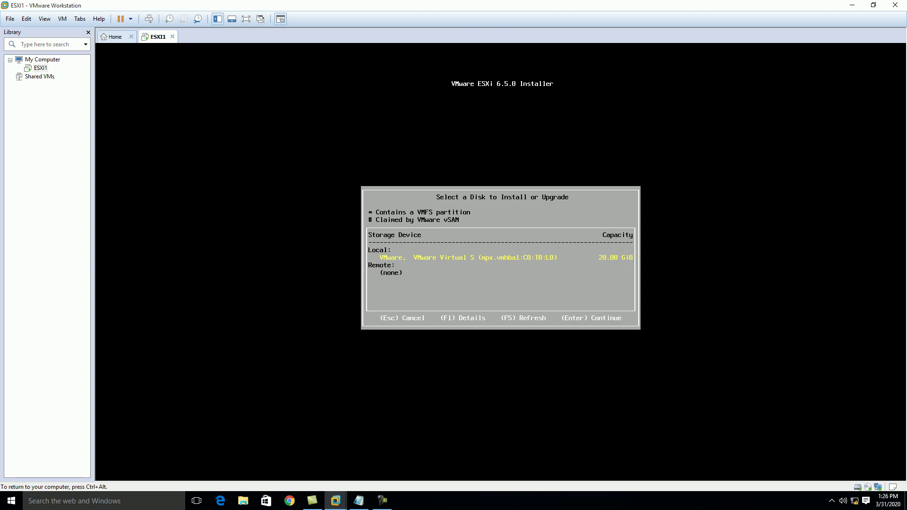
{"action": "key", "text": "Return"}
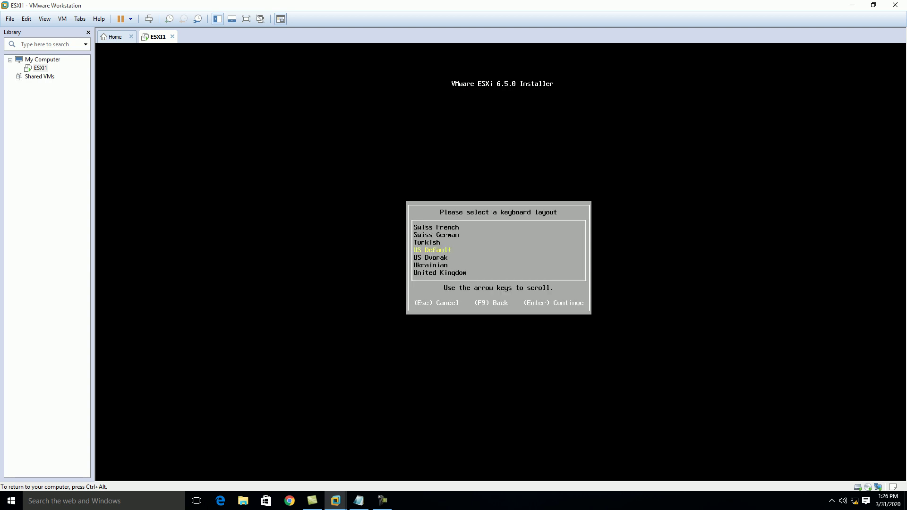
{"action": "key", "text": "Return"}
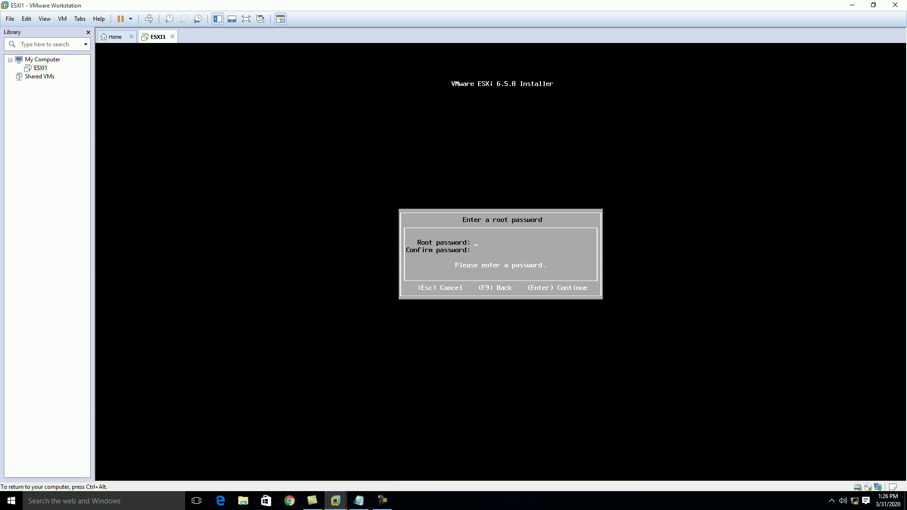
Enter and confirm the root password, and install ESXi 6.5.0 on the selected disk.
{"action": "type", "text": "*****"}
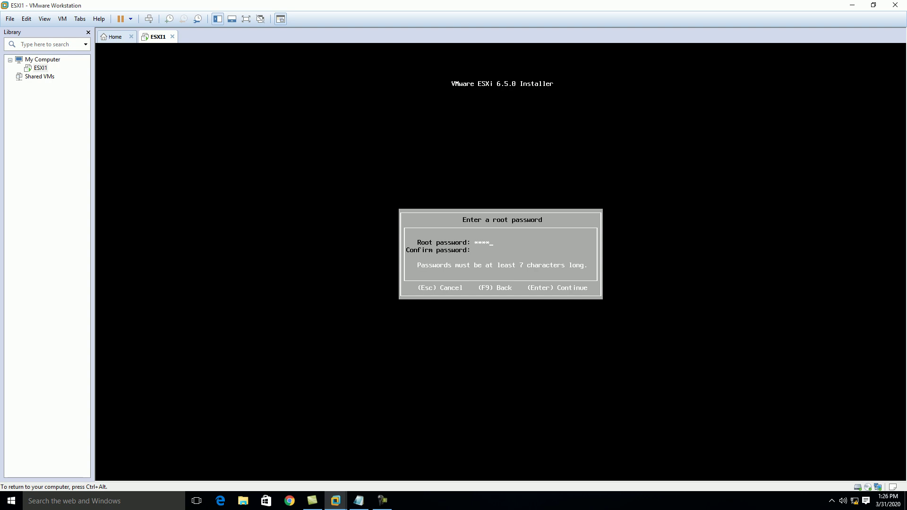
{"action": "type", "text": "***********"}
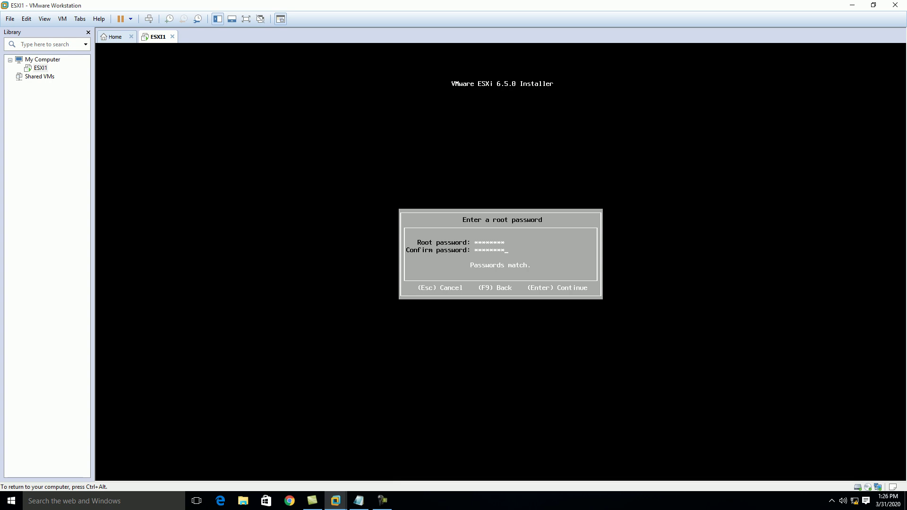
{"action": "key", "text": "Return"}
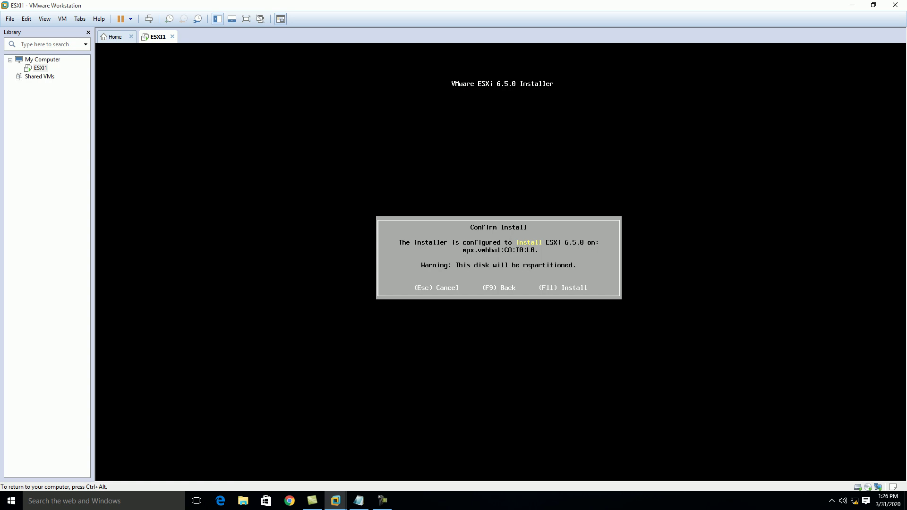
{"action": "key", "text": "F11"}
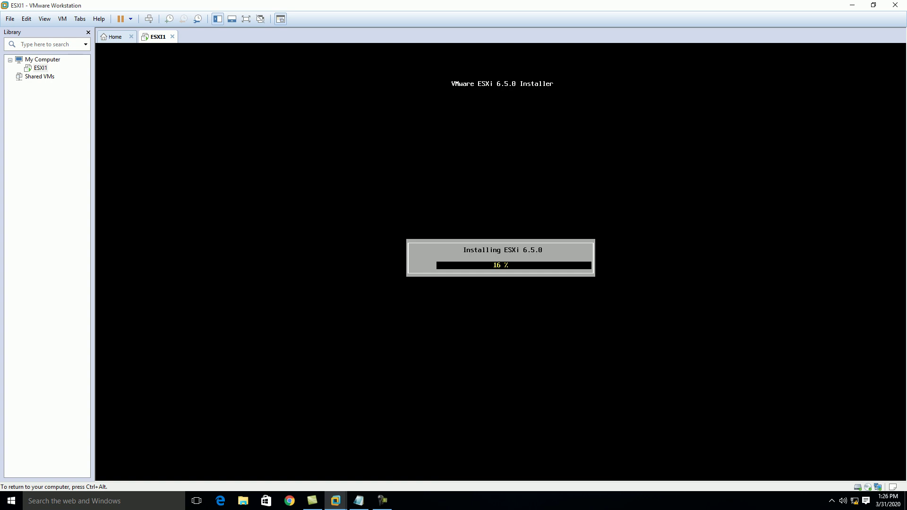
{"action": "key", "text": "ctrl+alt"}
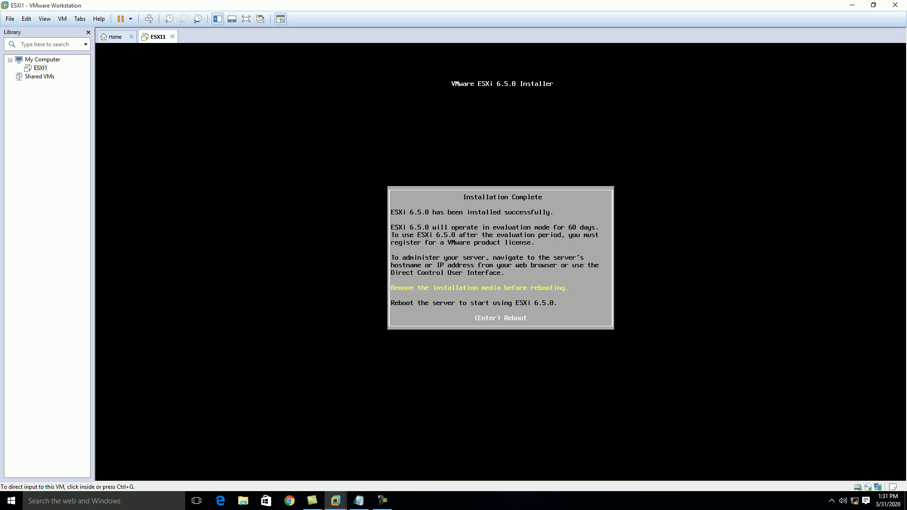
Reboot the server after the installation and boot into the installed VMware ESXi.
{"action": "key", "text": "ctrl+g"}
{"action": "key", "text": "Return"}
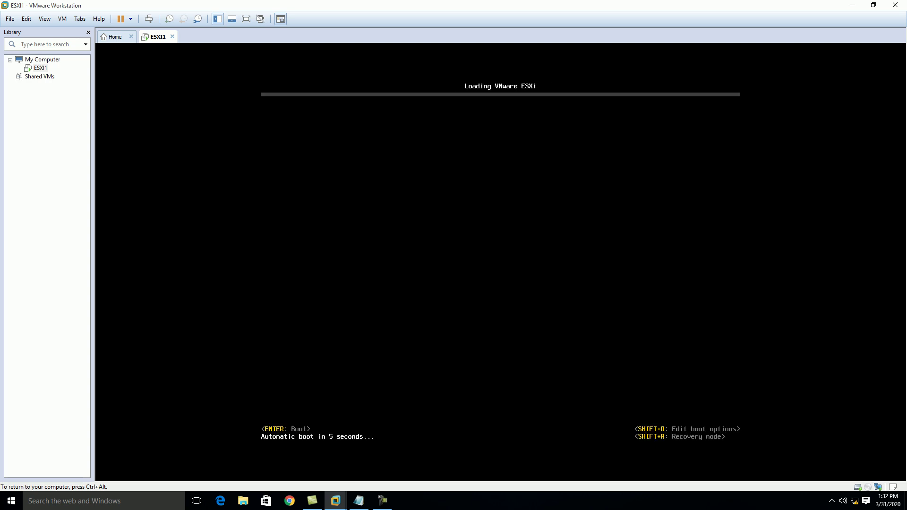
{"action": "key", "text": "Return"}
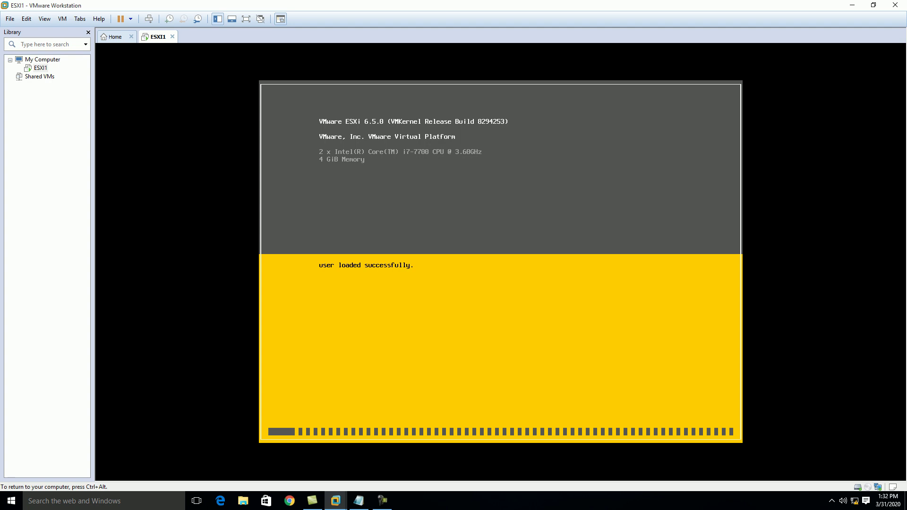
{"action": "key", "text": "ctrl+alt"}
{"action": "key", "text": "F9"}
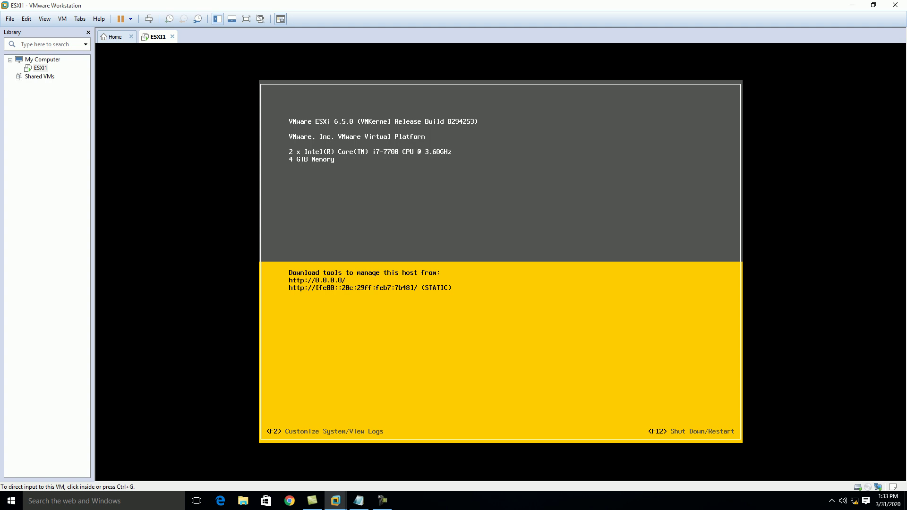
Open the ESXi system customization by logging in as root with the root password.
{"action": "key", "text": "ctrl+g"}
{"action": "key", "text": "F2"}
{"action": "key", "text": "Tab"}
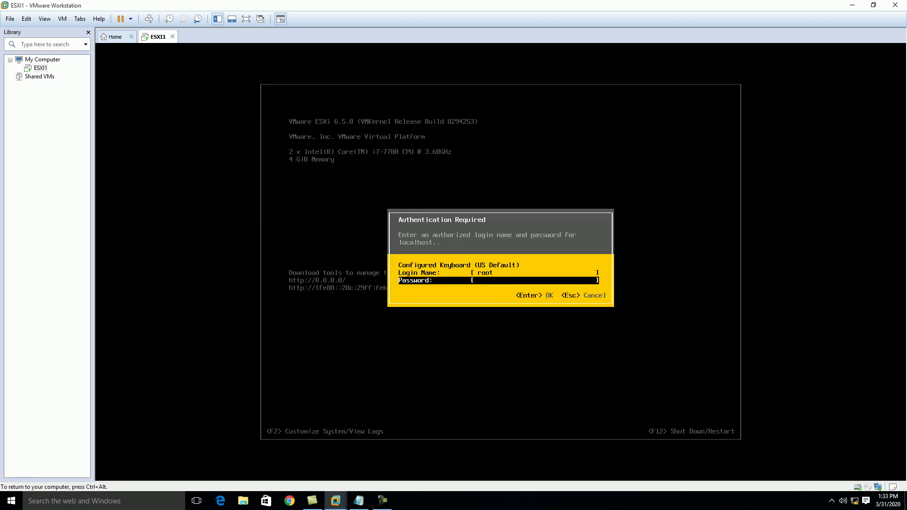
{"action": "type", "text": "***"}
{"action": "key", "text": "Return"}
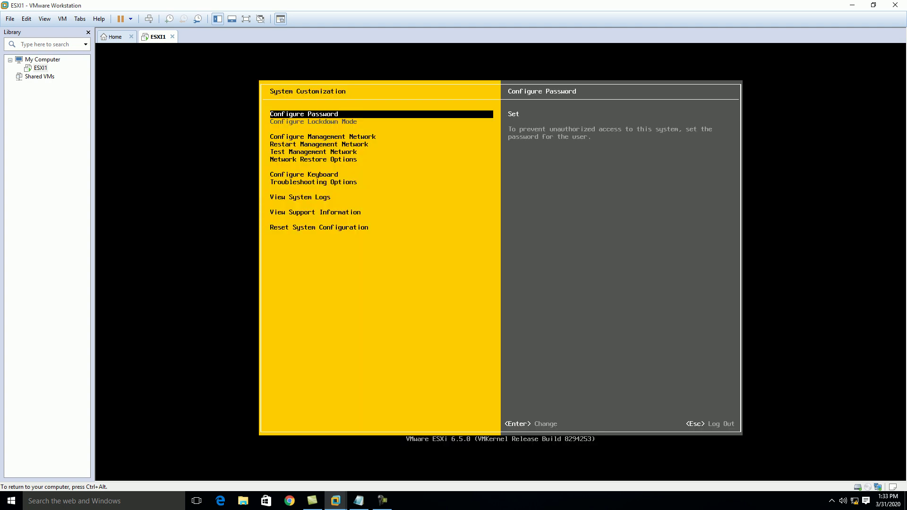
Disable IPv6 in the host's management network configuration.
{"action": "key", "text": "Down"}
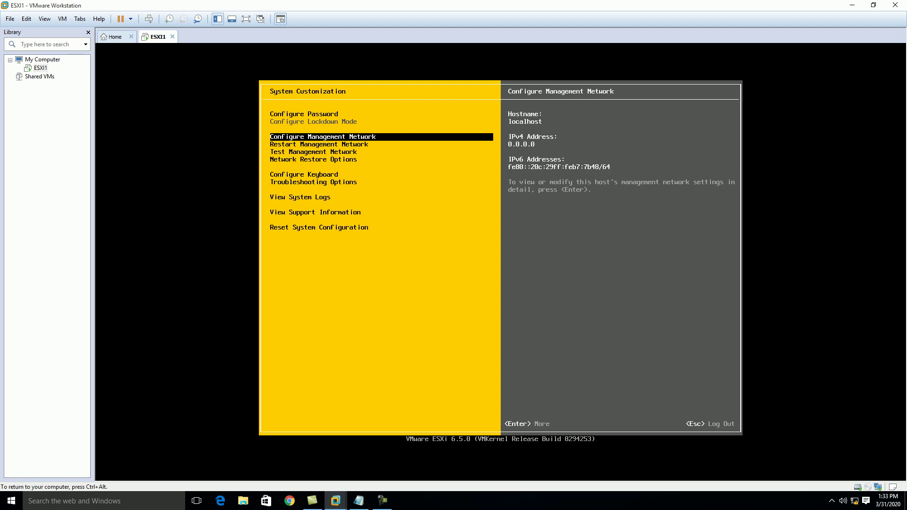
{"action": "key", "text": "Return"}
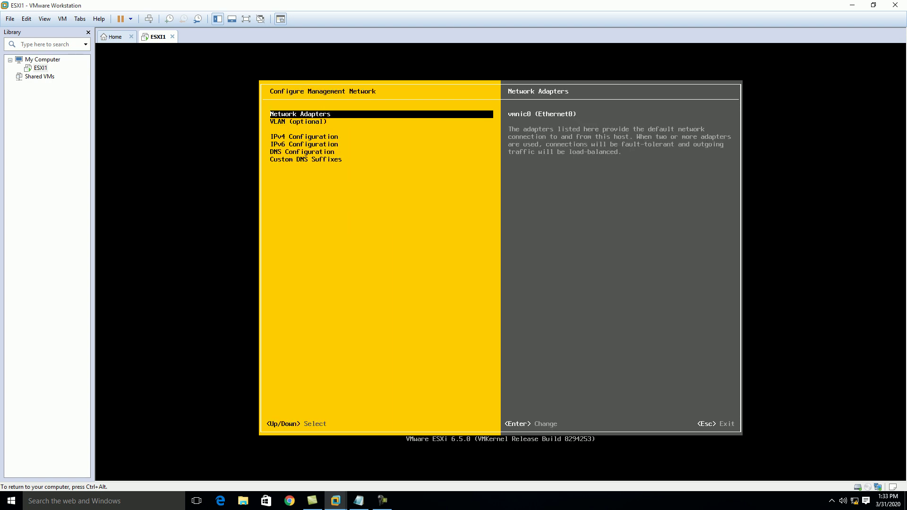
{"action": "key", "text": "Down"}
{"action": "key", "text": "Down"}
{"action": "key", "text": "Down"}
{"action": "key", "text": "Return"}
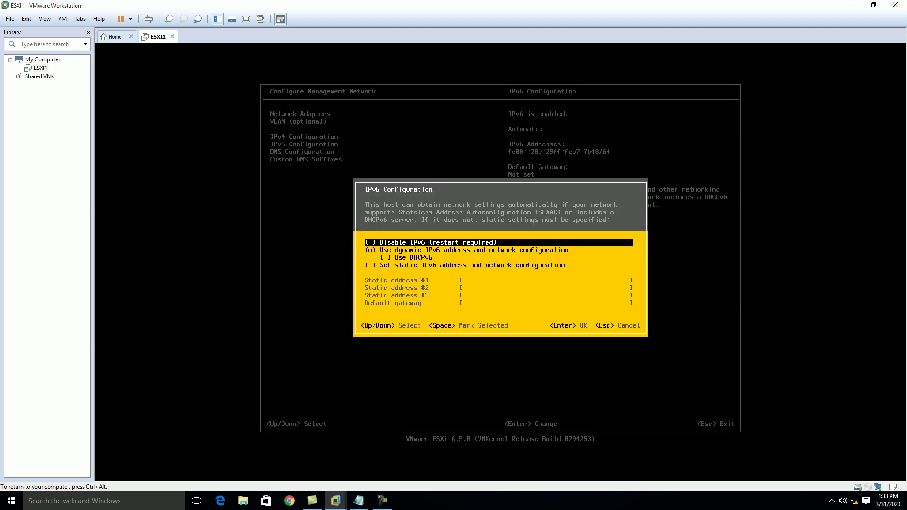
{"action": "key", "text": "Down"}
{"action": "key", "text": "Down"}
{"action": "key", "text": "Down"}
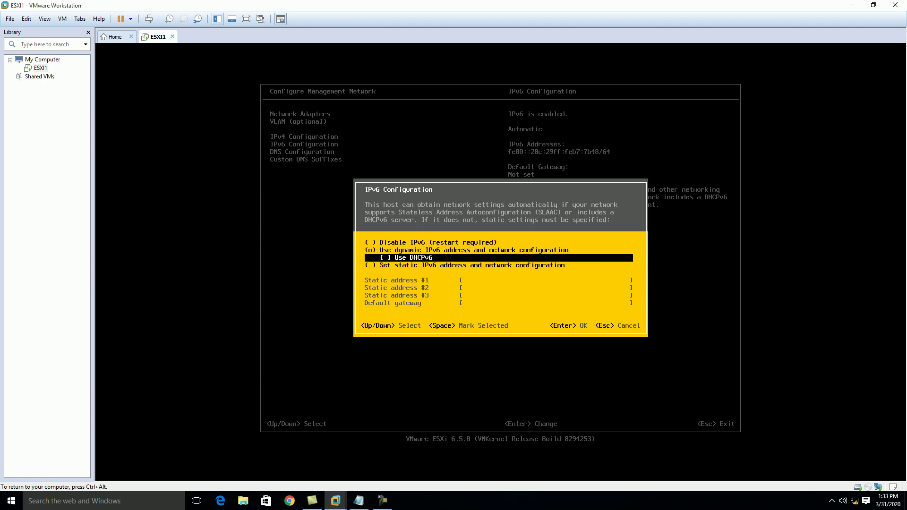
{"action": "key", "text": "space"}
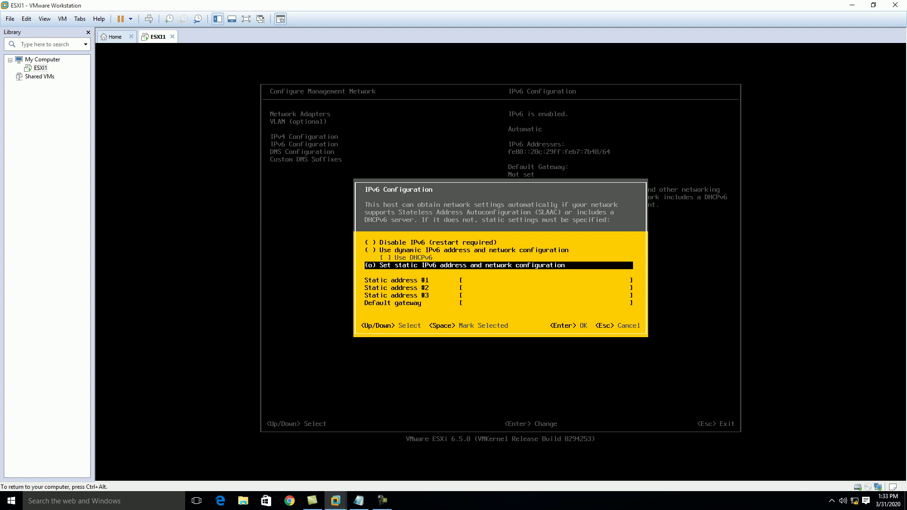
{"action": "key", "text": "Up"}
{"action": "key", "text": "Up"}
{"action": "key", "text": "space"}
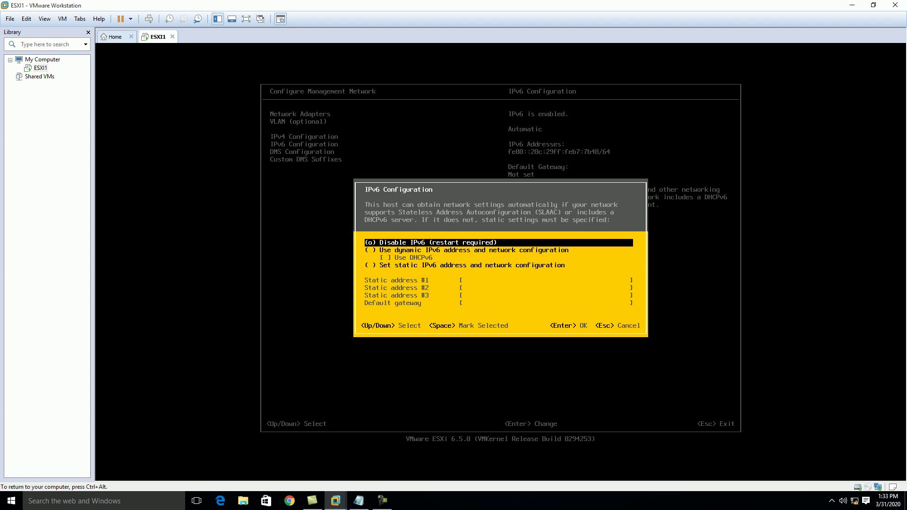
{"action": "key", "text": "Return"}
Switch the management network's IPv4 configuration to a static address and network configuration.
{"action": "key", "text": "Up"}
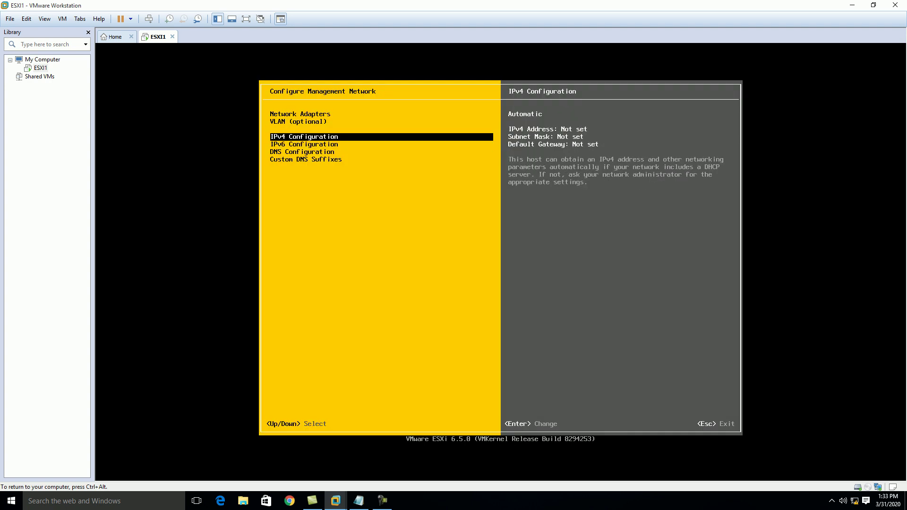
{"action": "key", "text": "Return"}
{"action": "key", "text": "Down"}
{"action": "key", "text": "Down"}
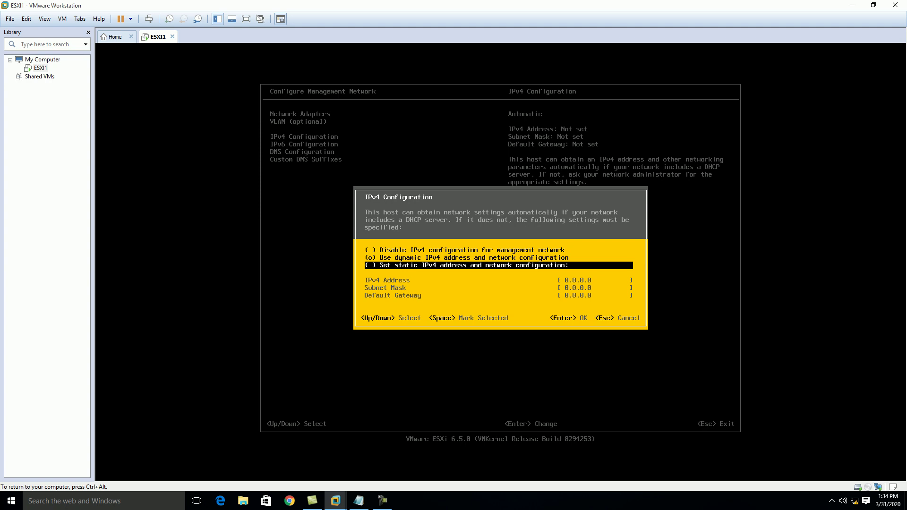
{"action": "key", "text": "space"}
Set the IPv4 address to 192.168.0.2, the subnet mask to 255.255.255.0 and the default gateway to 192.168.0.1.
{"action": "key", "text": "Down"}
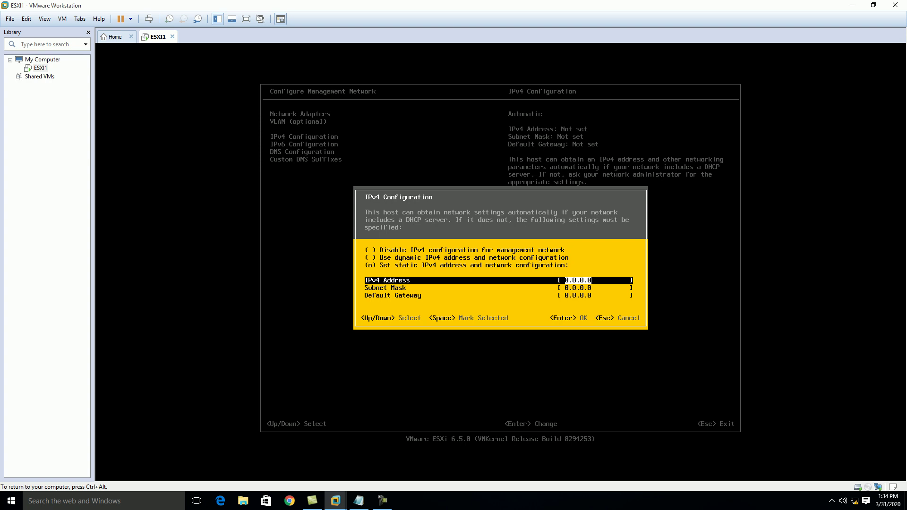
{"action": "type", "text": "192.168.0.2"}
{"action": "key", "text": "Down"}
{"action": "type", "text": "2"}
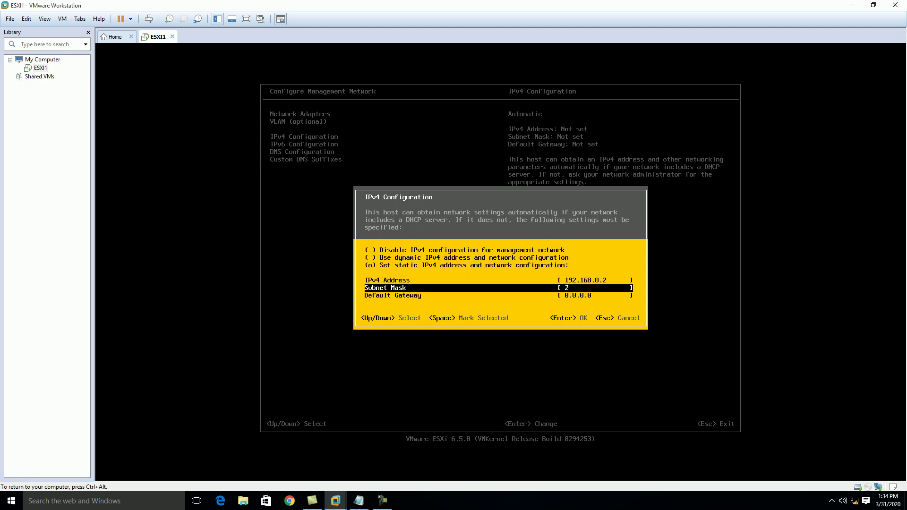
{"action": "type", "text": "55.255.255.0"}
{"action": "key", "text": "Down"}
{"action": "type", "text": "192.168.0.1"}
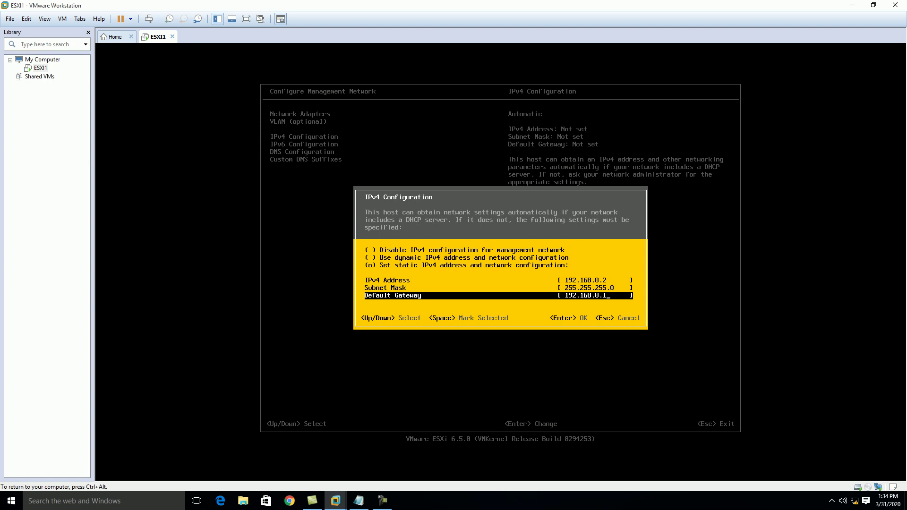
{"action": "key", "text": "Return"}
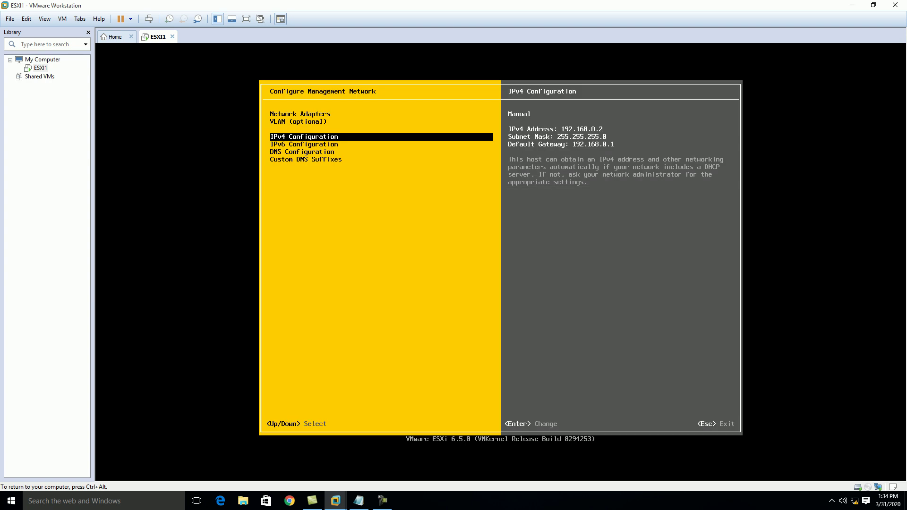
Set the primary DNS server to 192.168.0.1 and the hostname to esxi1.test.lan in the DNS configuration.
{"action": "key", "text": "Down"}
{"action": "key", "text": "Down"}
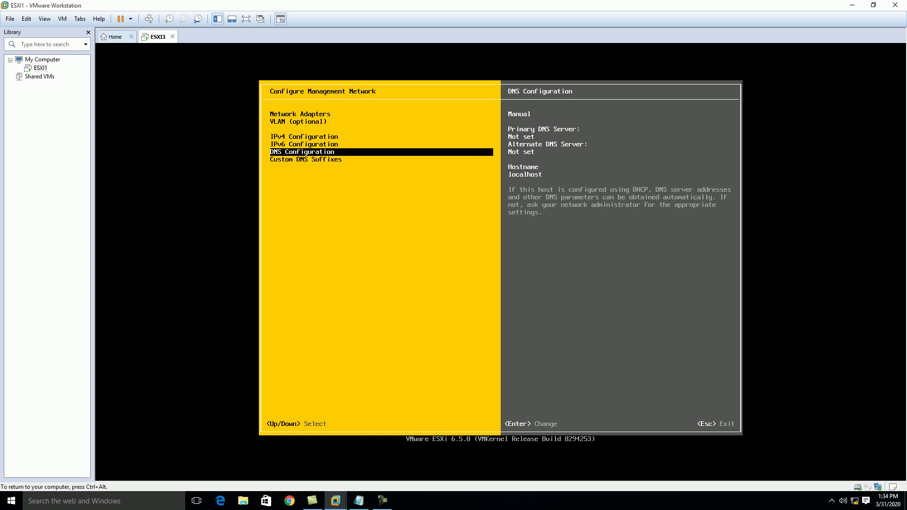
{"action": "key", "text": "Return"}
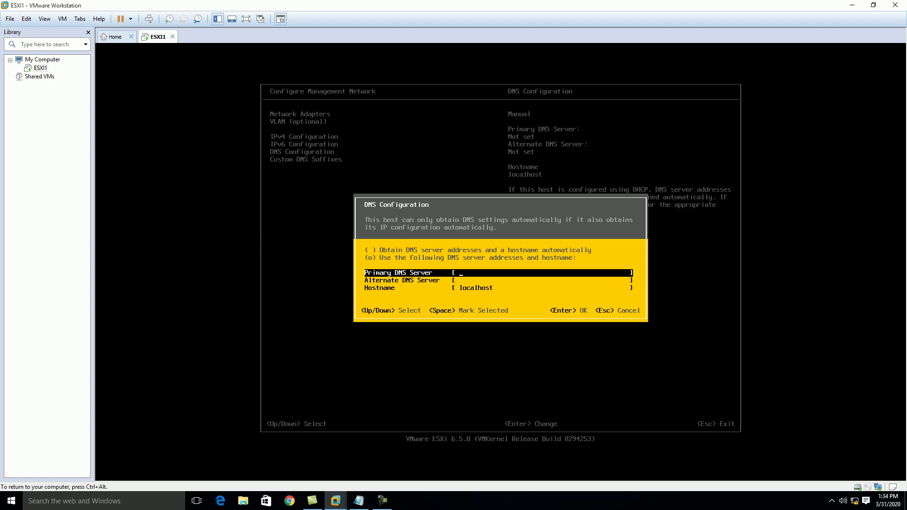
{"action": "type", "text": "192.168.0."}
{"action": "key", "text": "Down"}
{"action": "key", "text": "Down"}
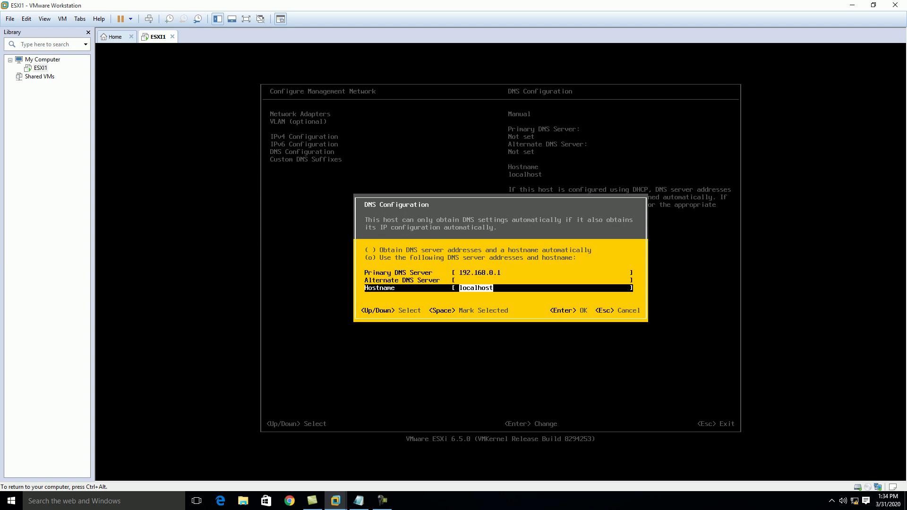
{"action": "key", "text": "BackSpace"}
{"action": "type", "text": "1.test.lan"}
{"action": "key", "text": "Return"}
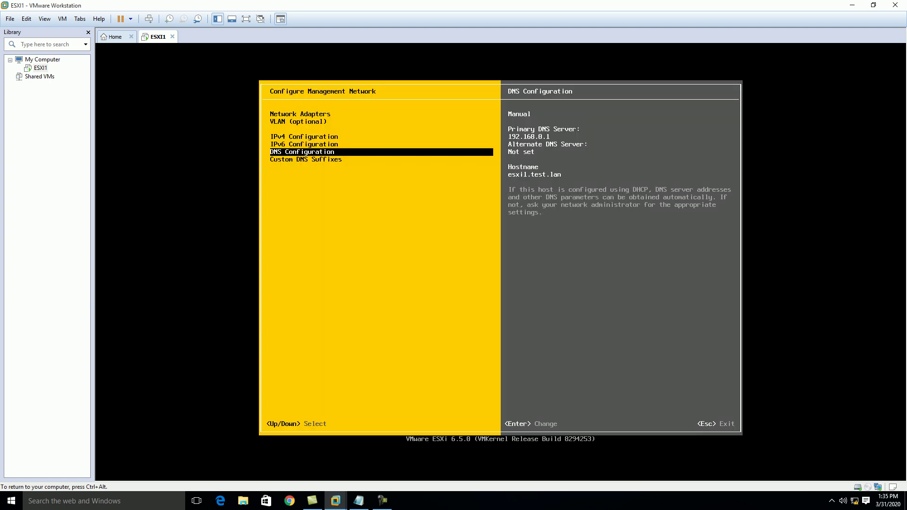
Leave the management network configuration, applying the changes and rebooting the host.
{"action": "key", "text": "Escape"}
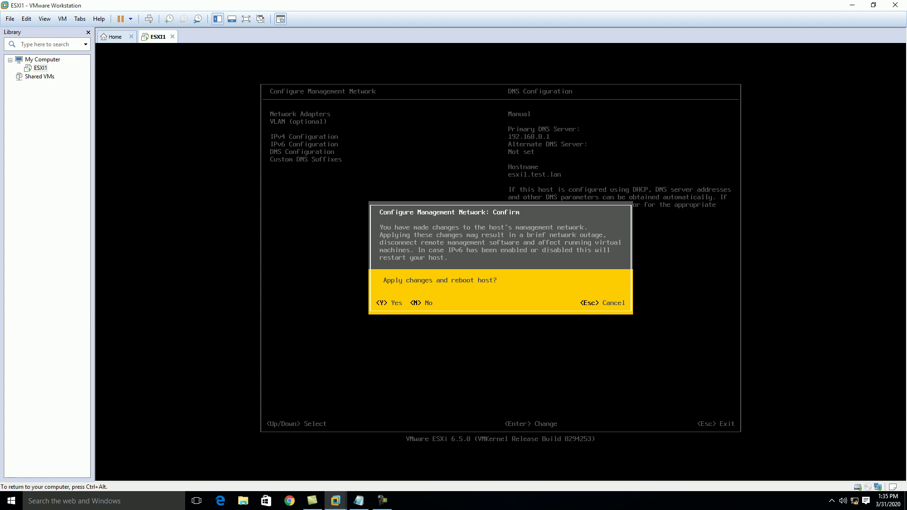
{"action": "key", "text": "Escape"}
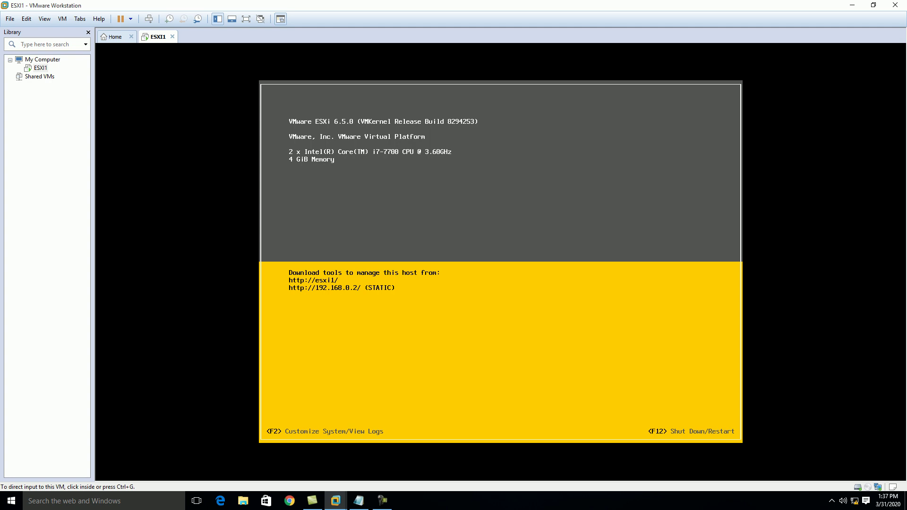
Direct input to the ESXI1 virtual machine and open the system customization login.
{"action": "key", "text": "F2"}
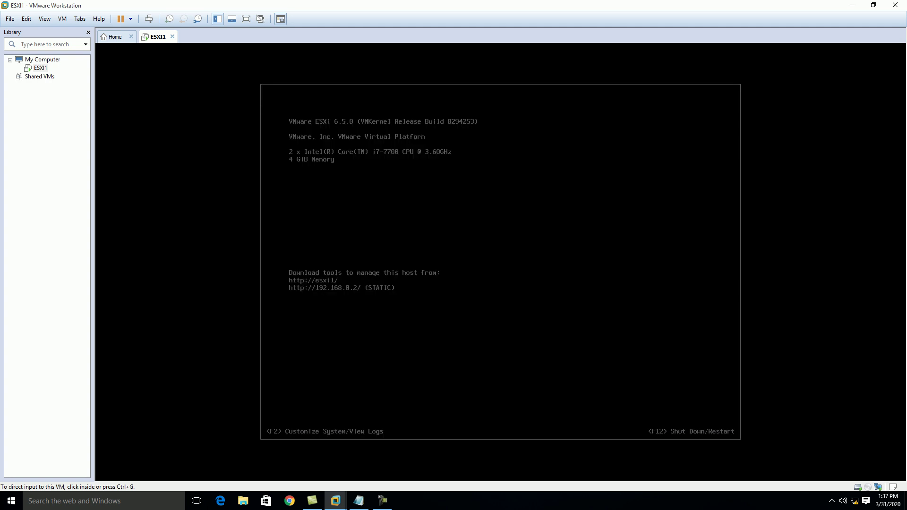
{"action": "key", "text": "ctrl+g"}
{"action": "key", "text": "F2"}
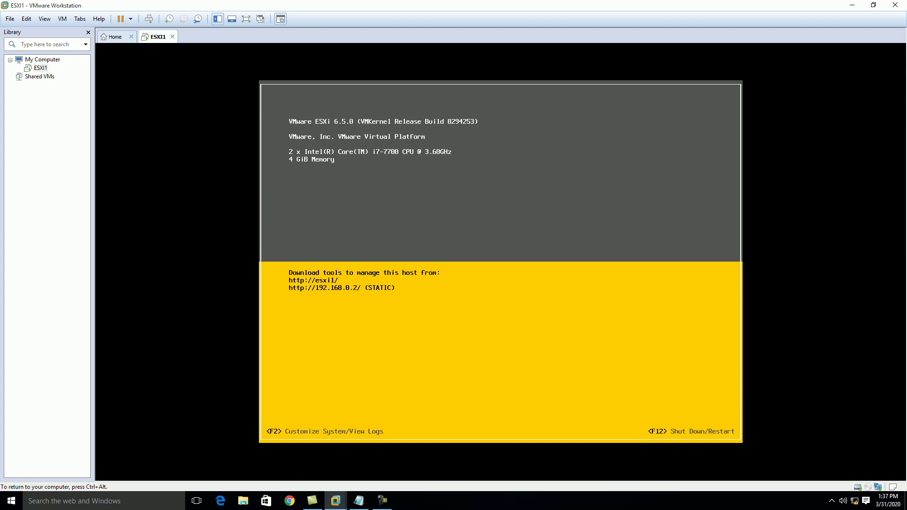